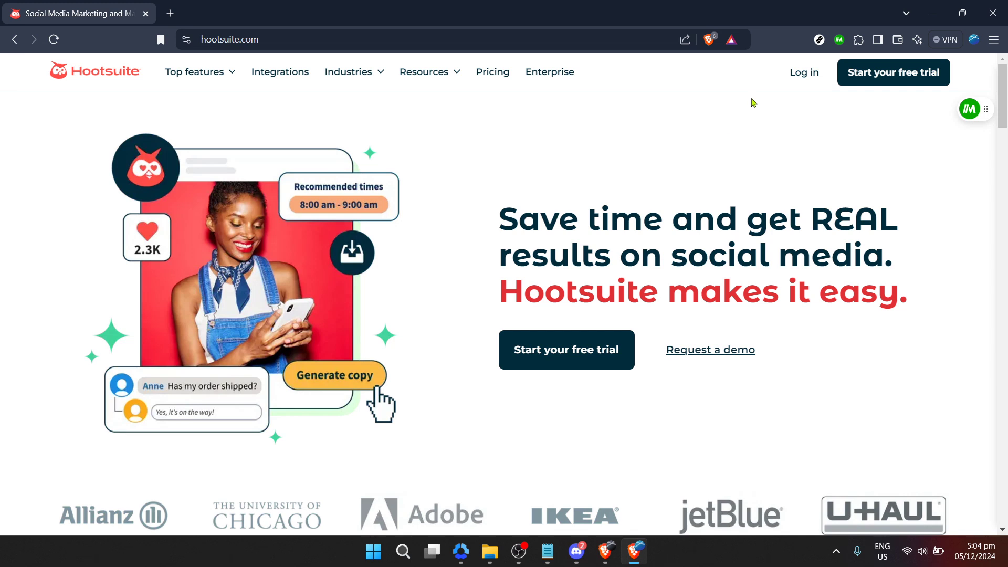
Open the login page and sign in with the saved account email and password
left_click(797, 80)
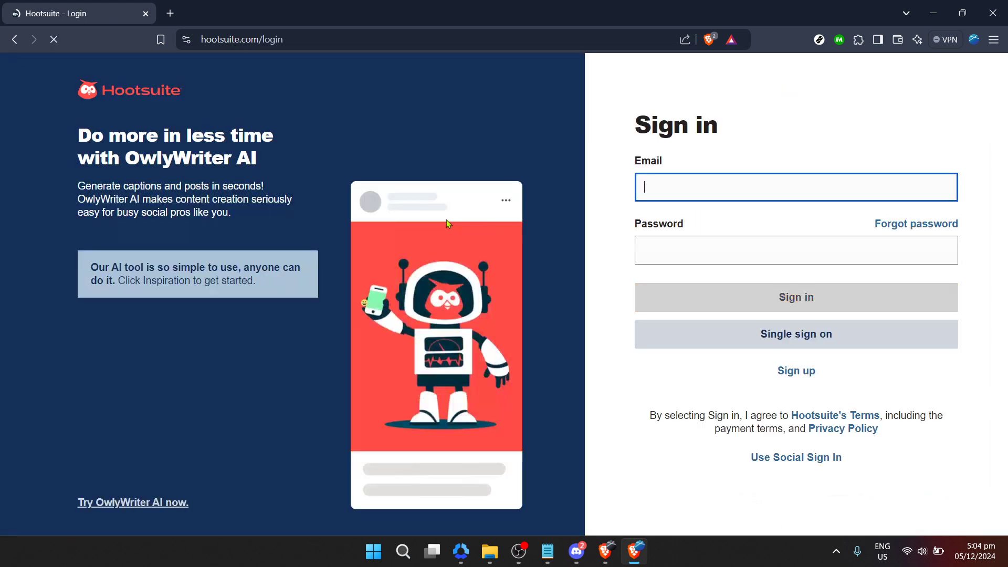
left_click(607, 206)
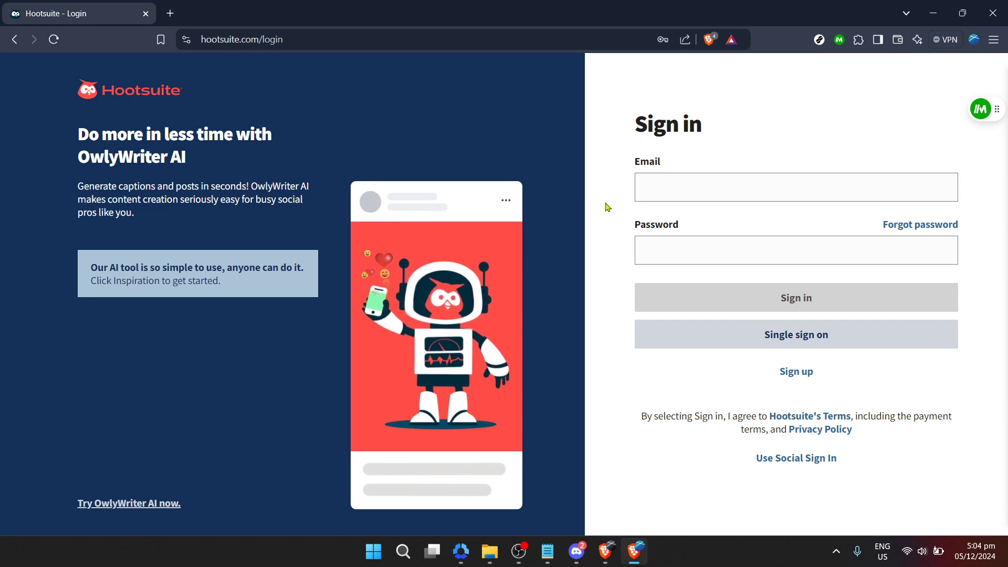
left_click(667, 184)
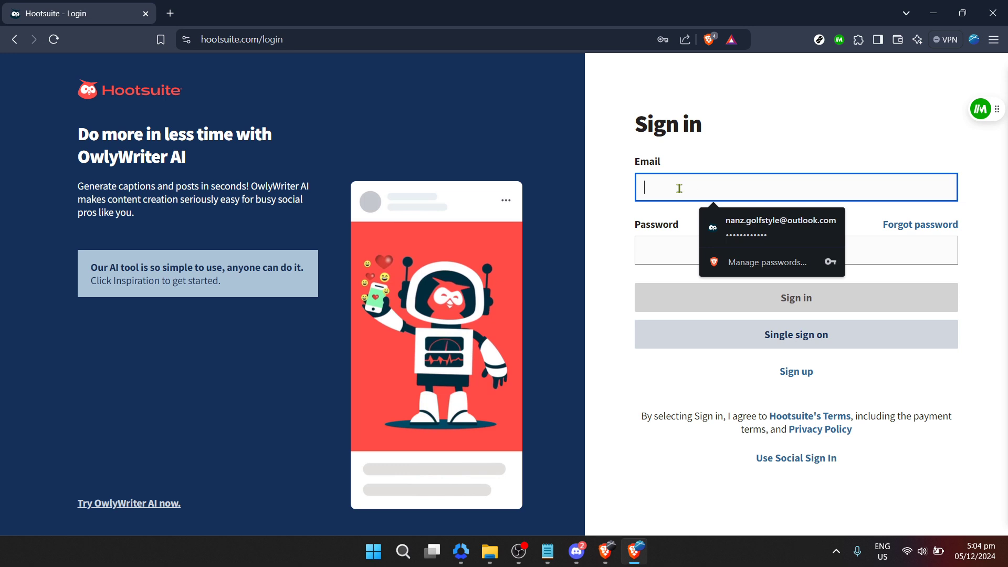
left_click(732, 220)
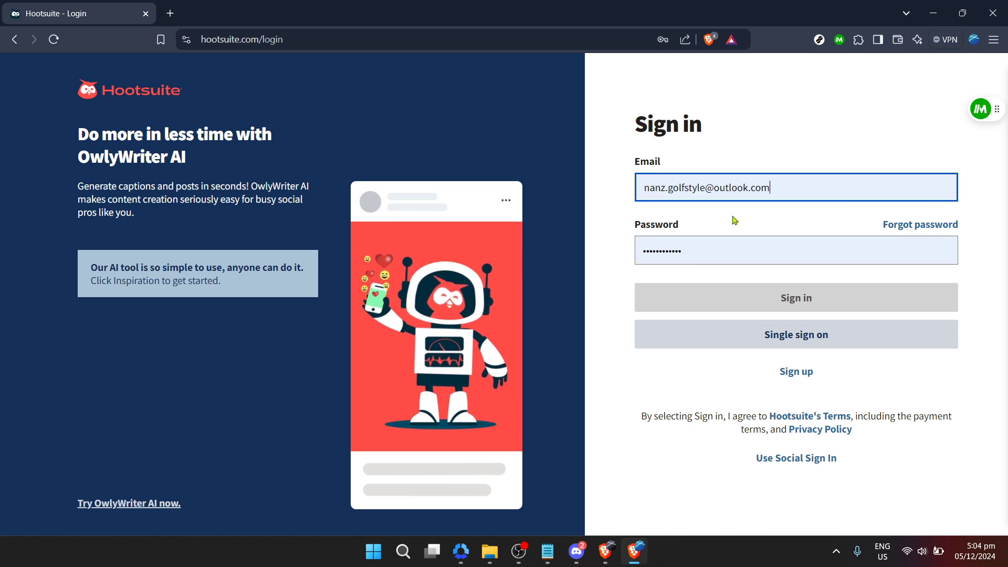
left_click(595, 208)
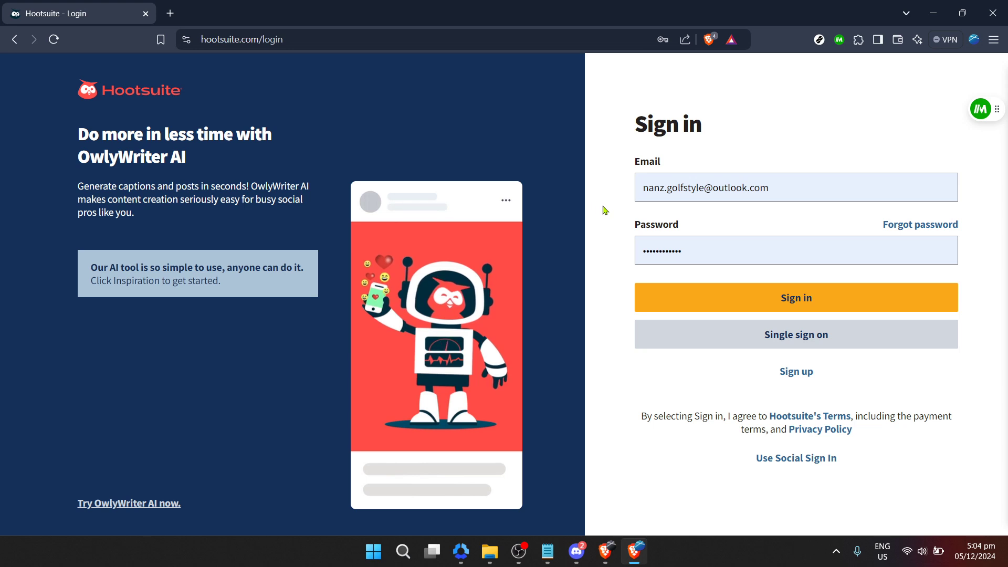
left_click(802, 188)
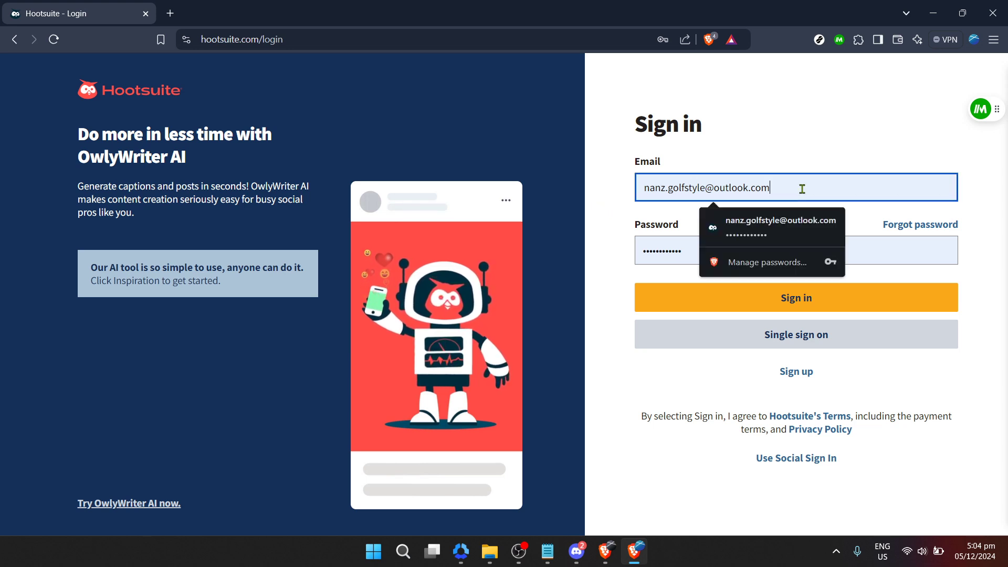
left_click(683, 251)
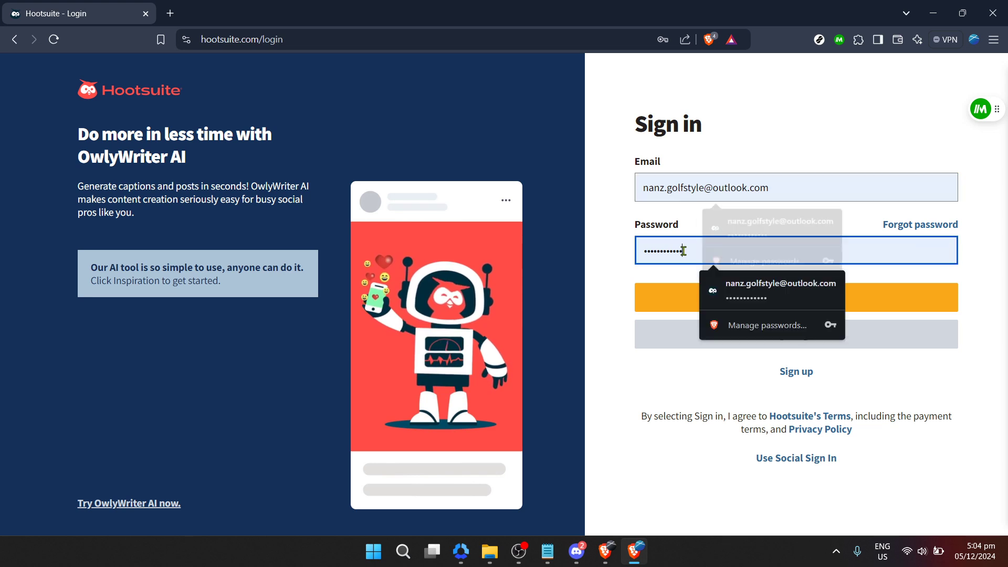
left_click(624, 273)
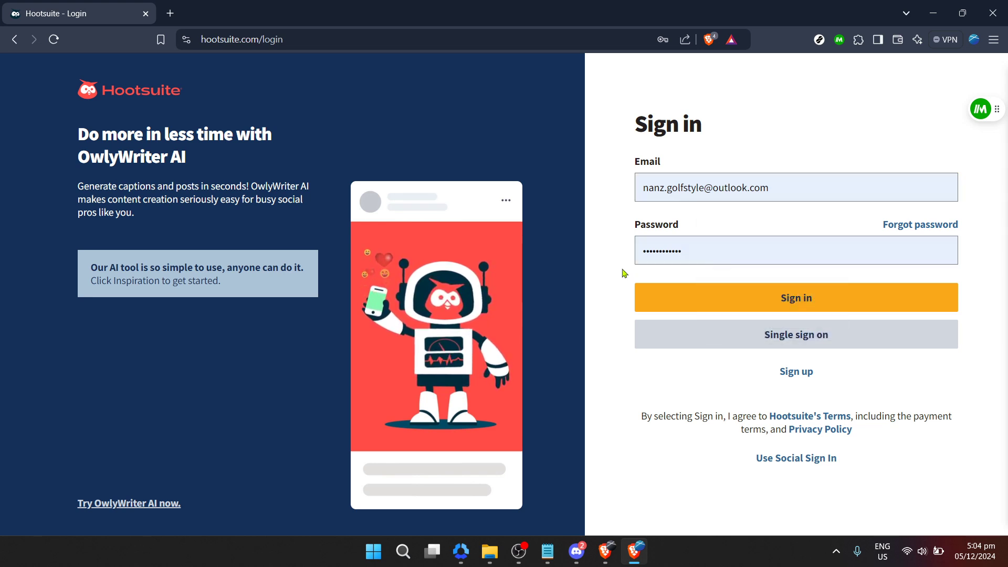
left_click(659, 301)
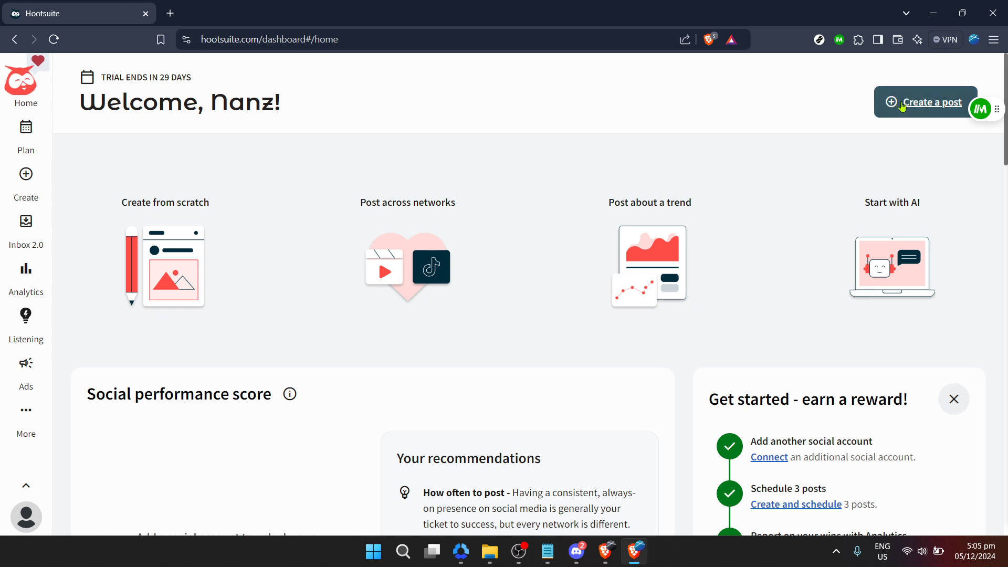
Start creating a new post and choose the TikTok account as its publishing destination
left_click(901, 107)
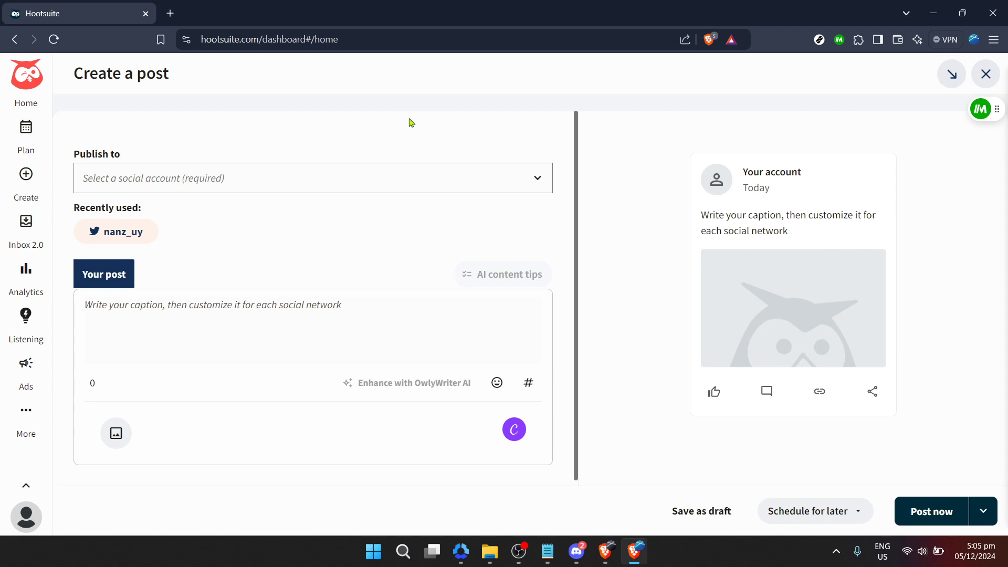
left_click(270, 176)
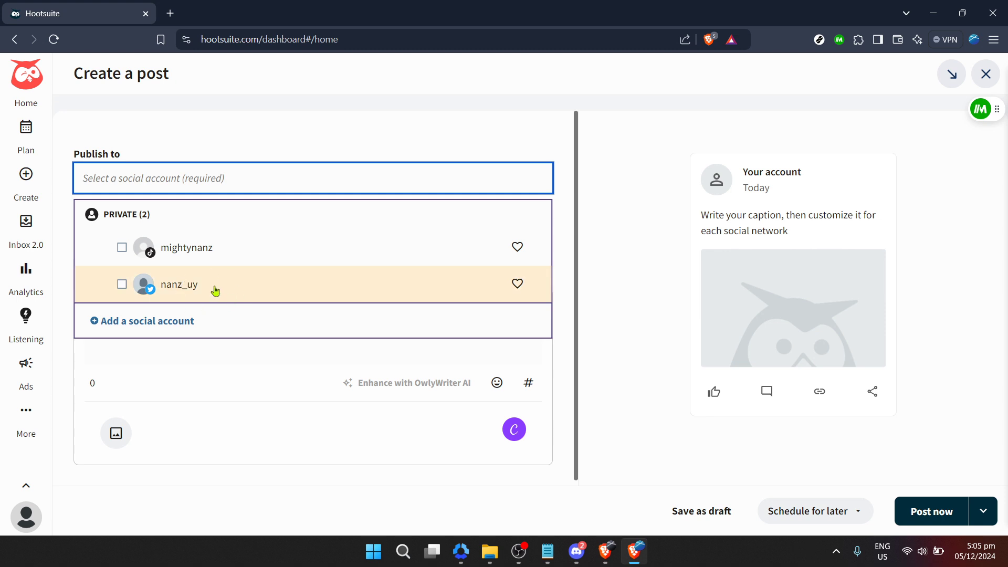
left_click(217, 255)
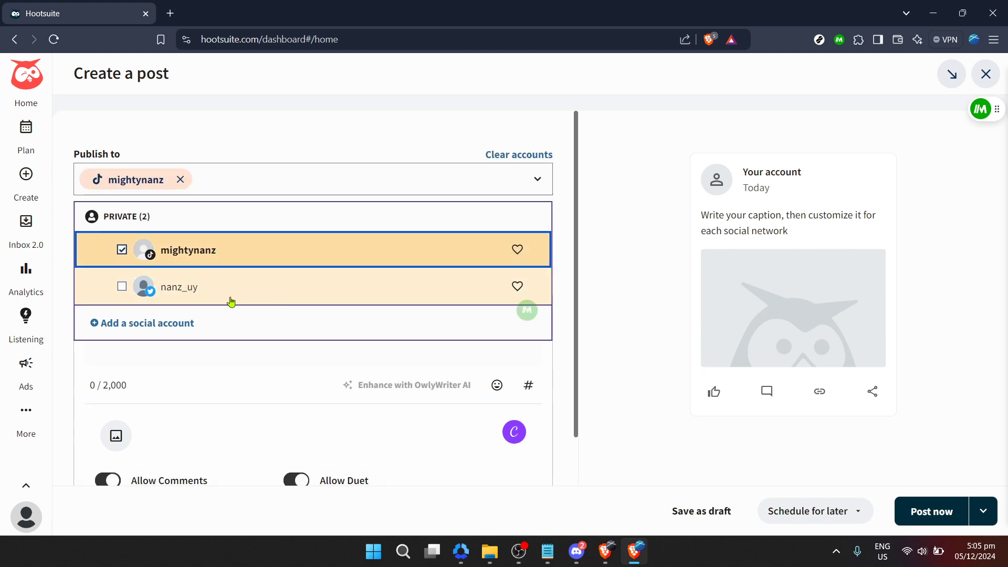
left_click(359, 121)
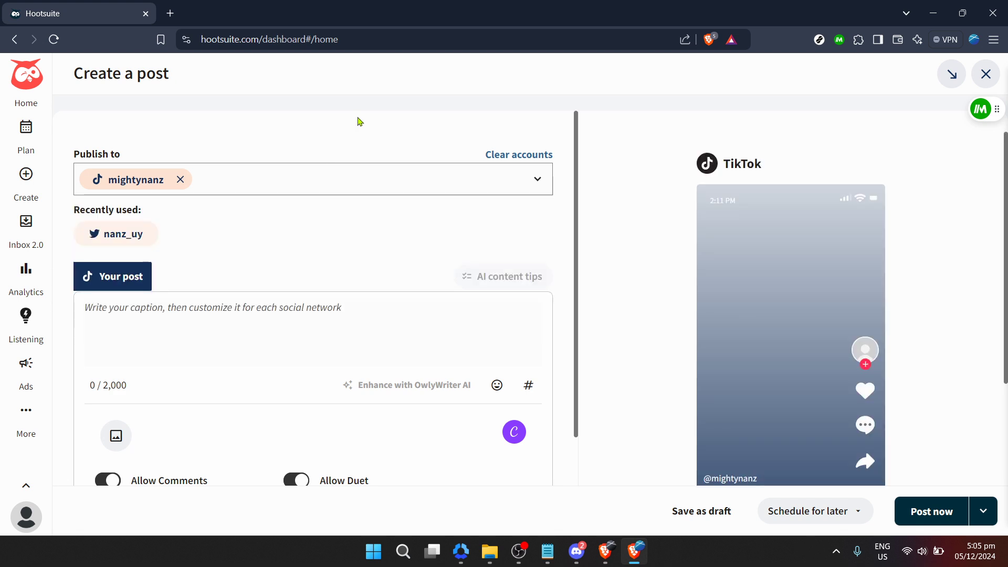
Add the Twitter account to the post's publishing destinations and remove the TikTok account
left_click(251, 185)
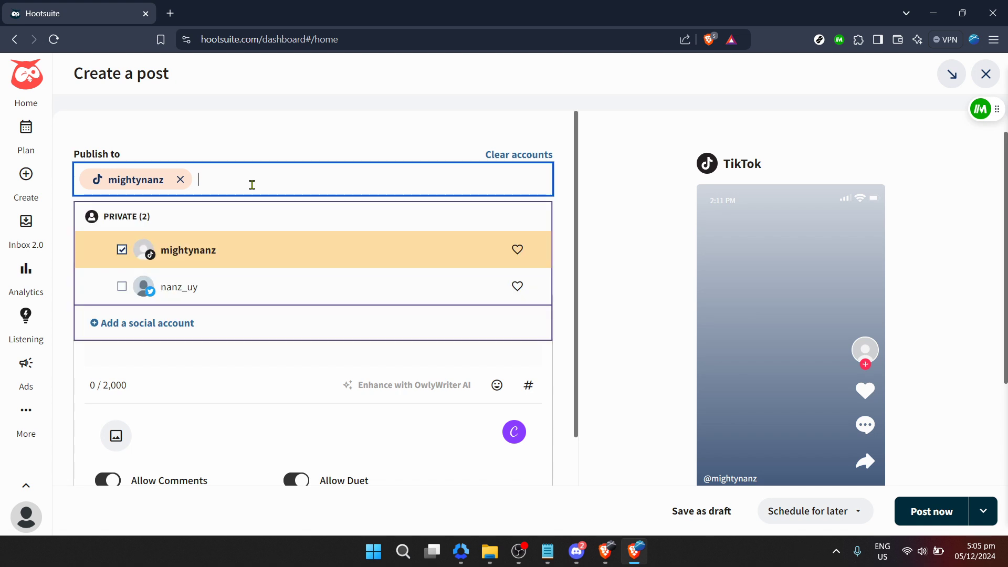
left_click(225, 286)
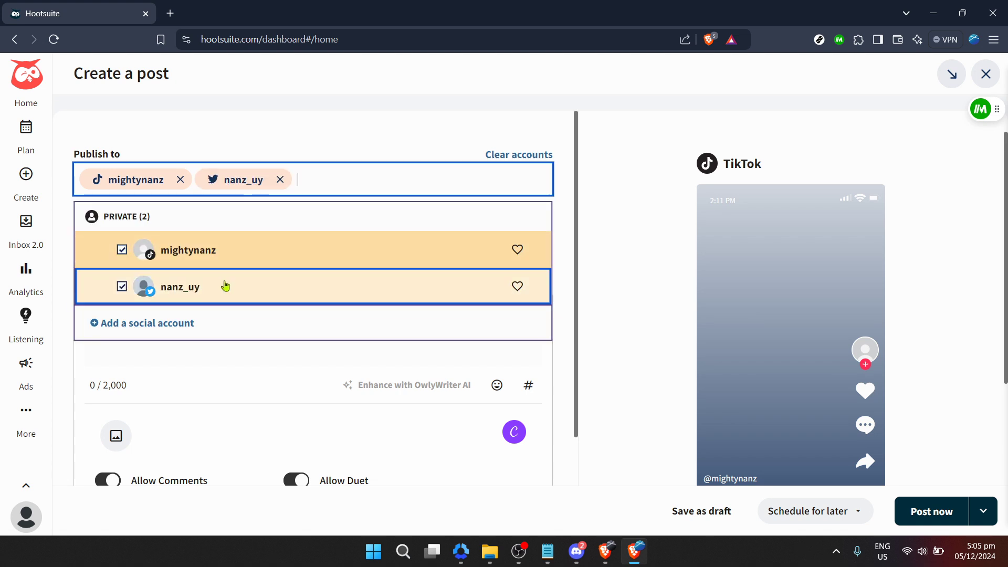
left_click(354, 100)
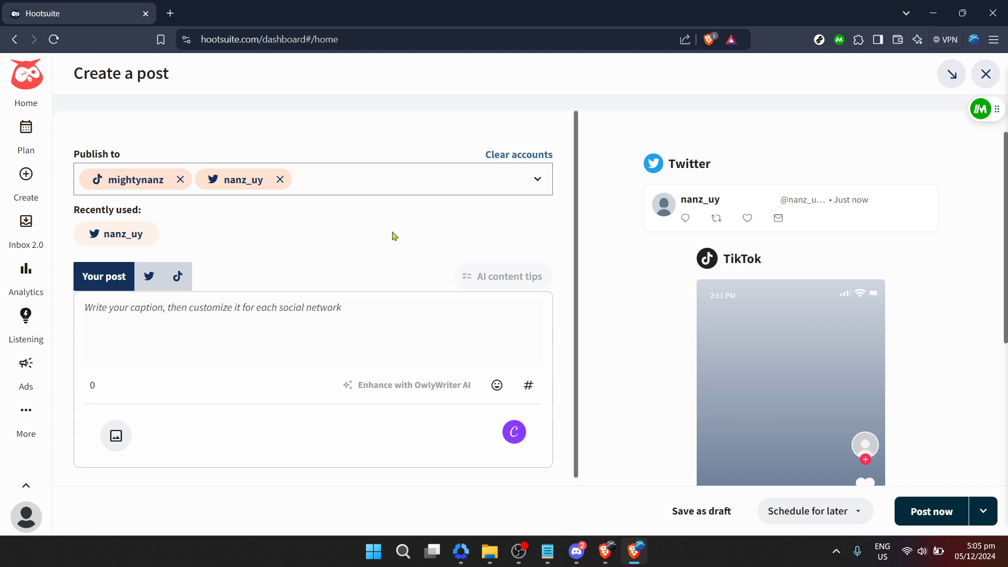
scroll(394, 236, "down", 1)
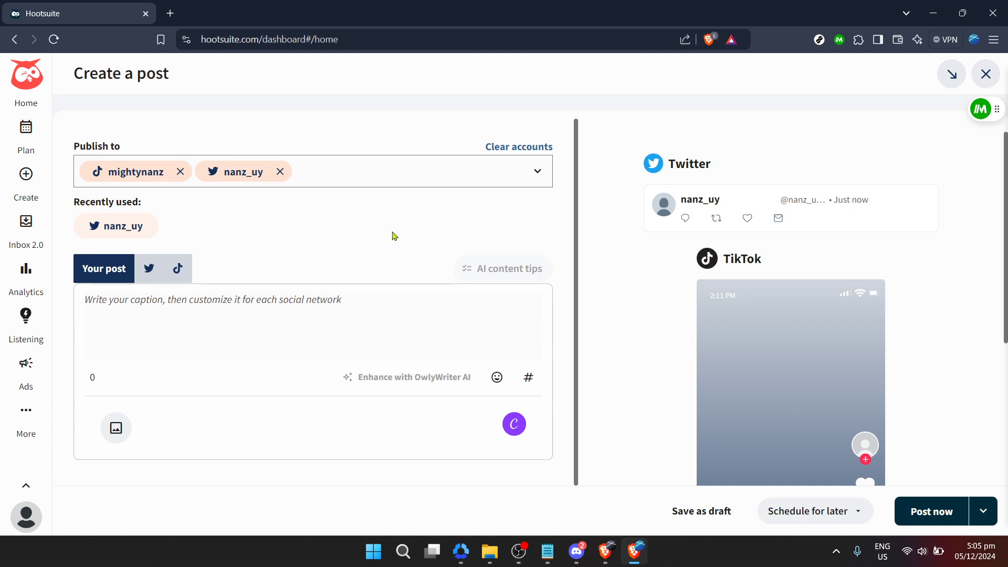
left_click(180, 173)
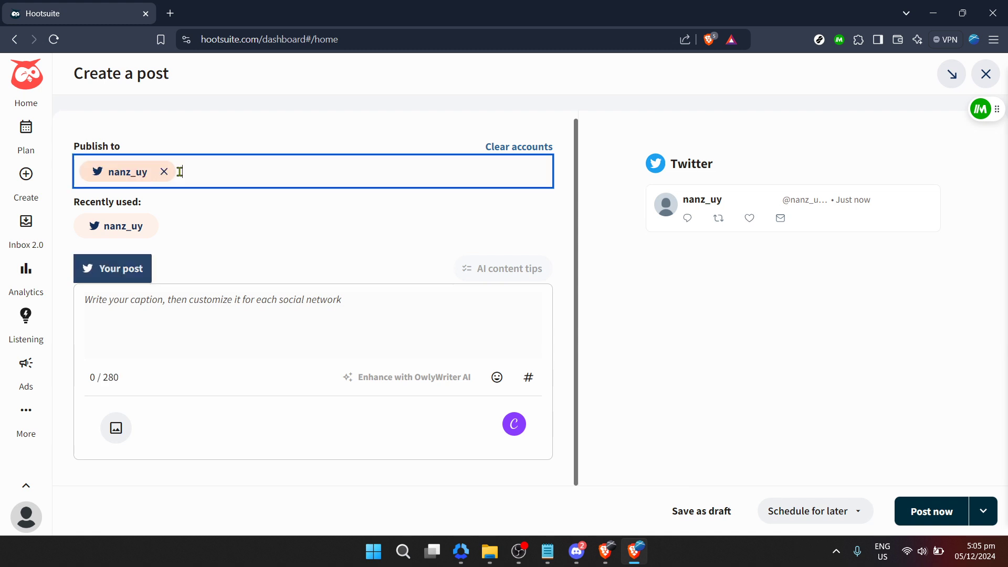
Write a post caption that starts with "Hi," followed by @ mentions of two people, separated by a comma
left_click(158, 318)
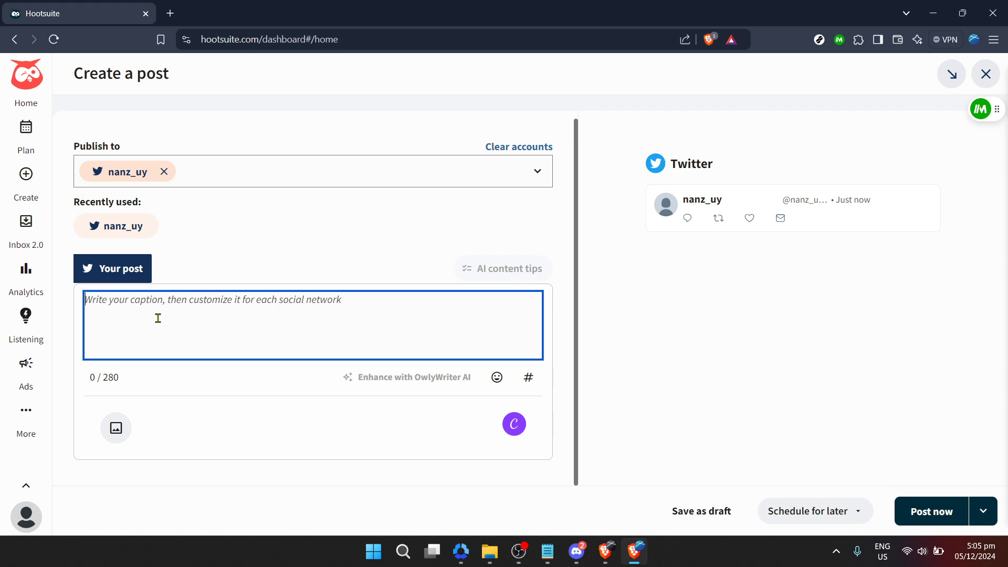
type("H")
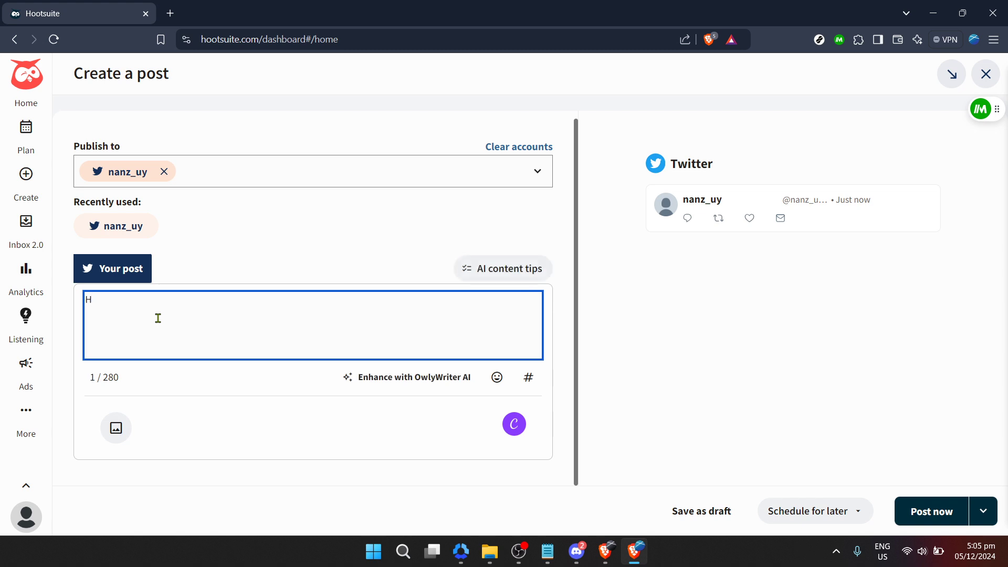
type("i")
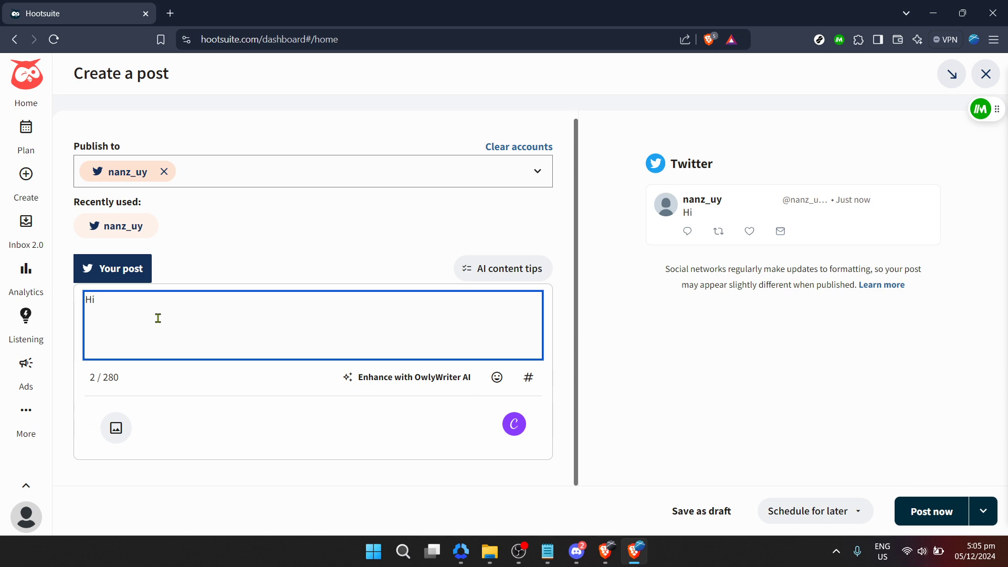
type(", ")
type("@")
type("sa")
key("BackSpace")
key("BackSpace")
type("mary,")
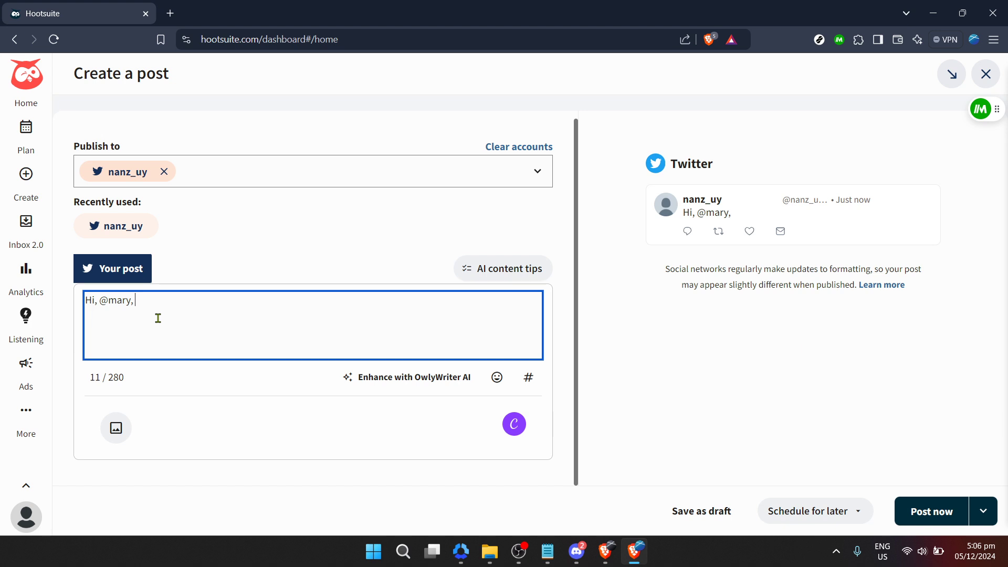
type(" @")
type("joy")
left_click(558, 297)
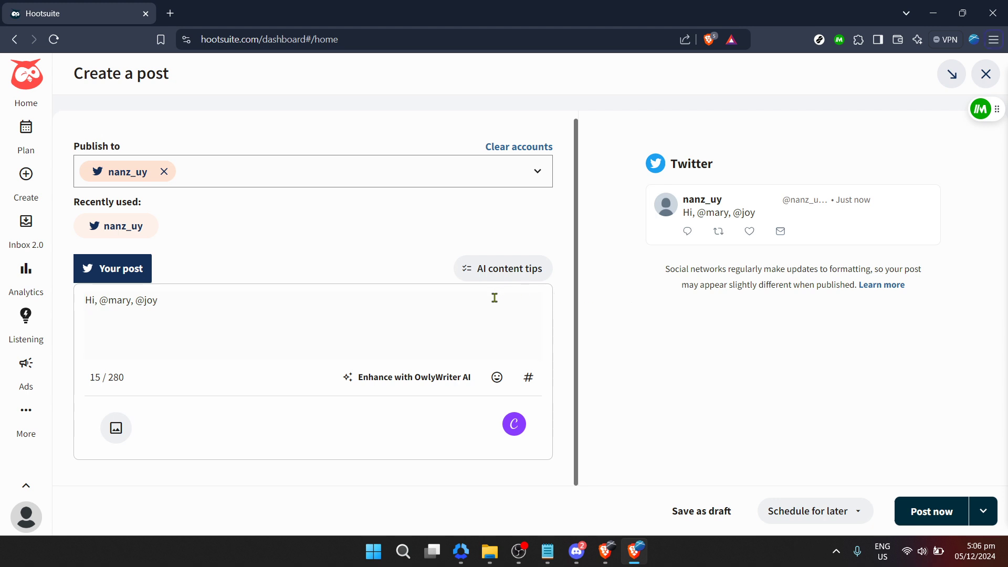
left_click(495, 298)
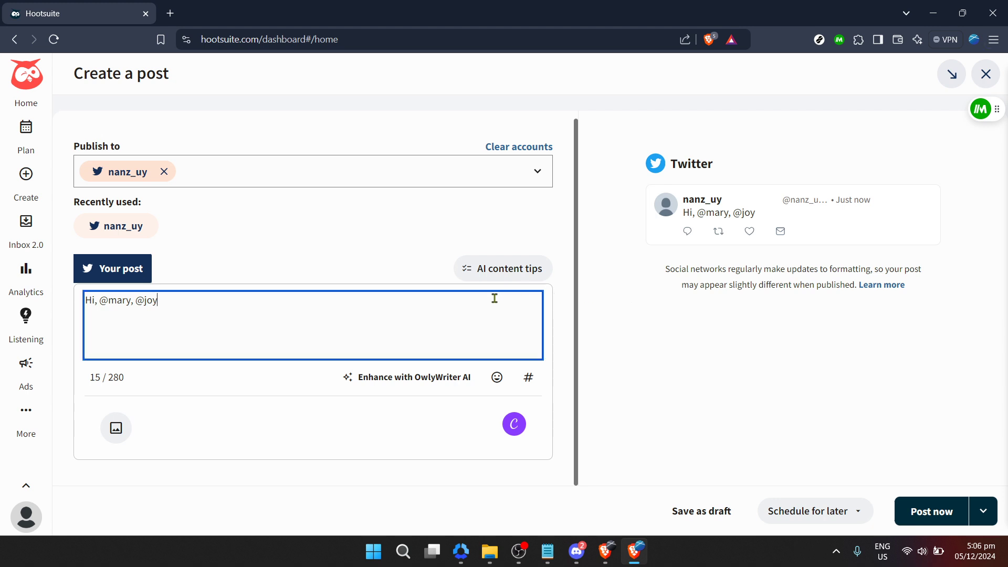
key("ctrl+a")
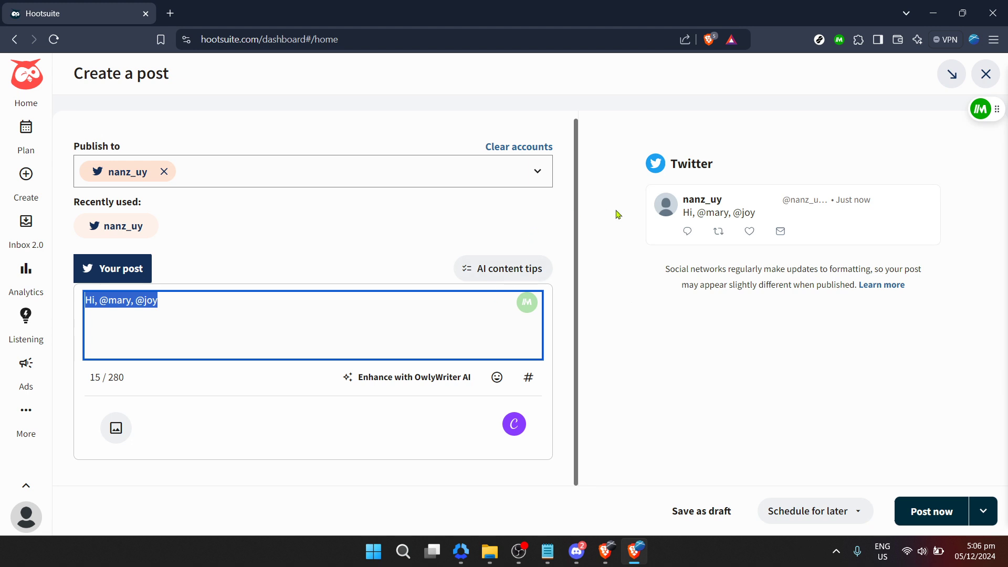
left_click(624, 139)
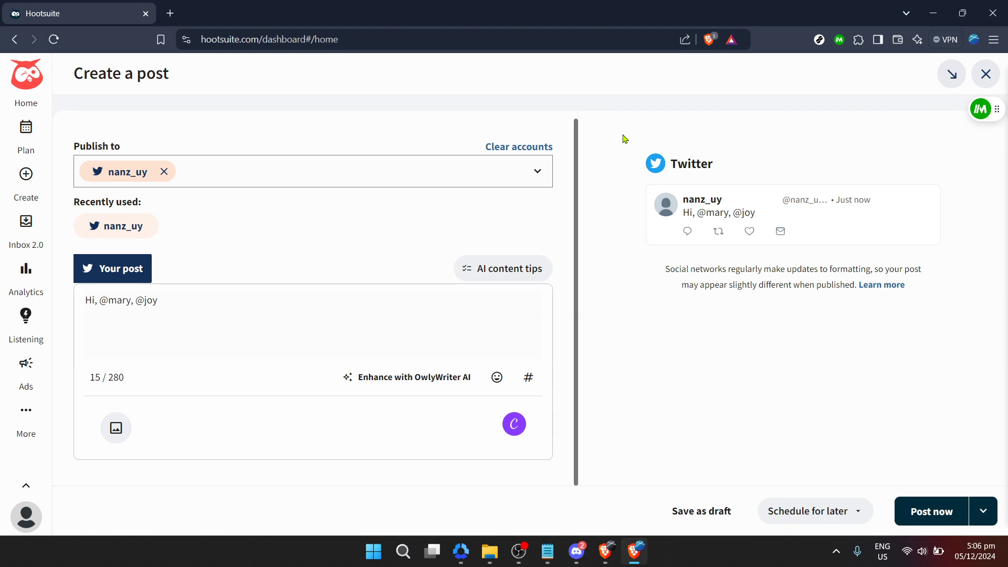